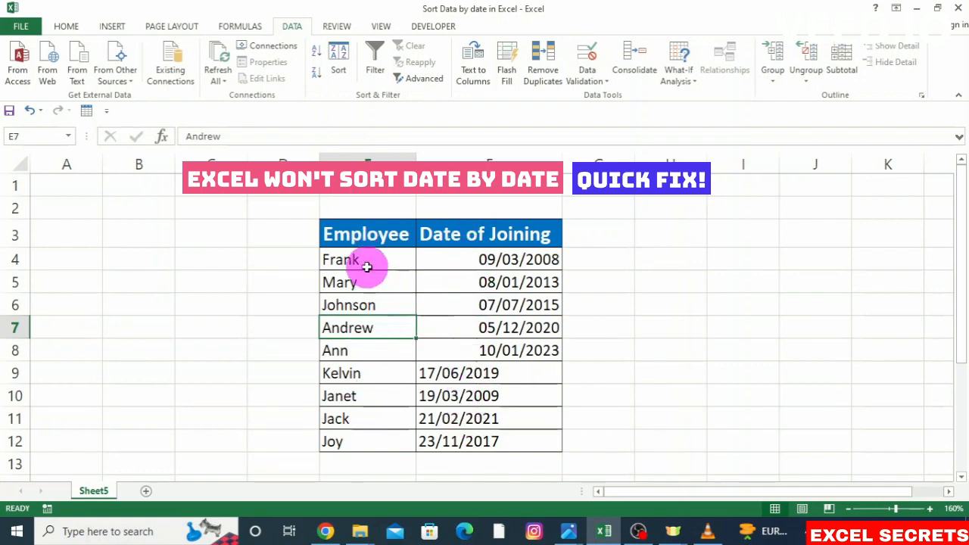
- Sort the table E3:F12 by the Date of Joining column on values in A to Z order
drag(358, 240, 482, 439)
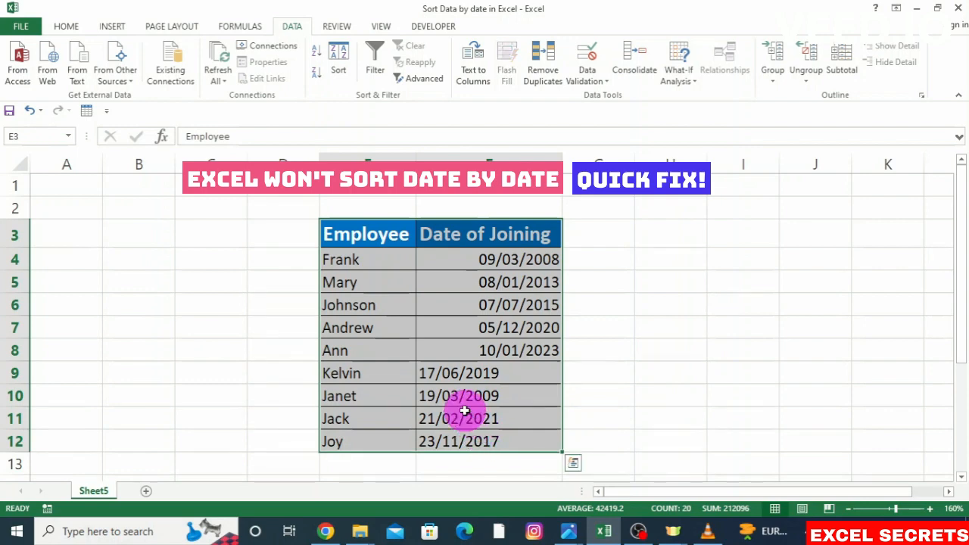
right_click(464, 411)
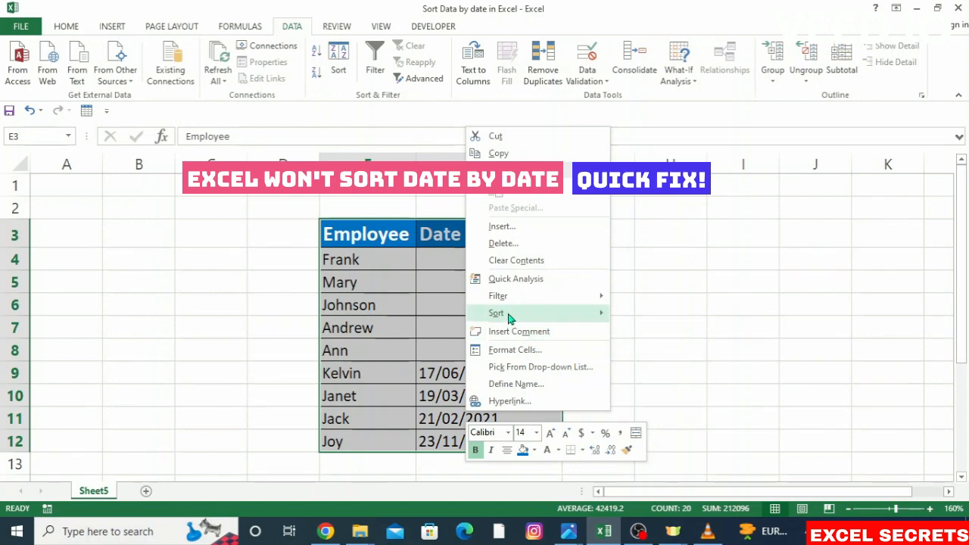
mouse_move(509, 318)
click(646, 403)
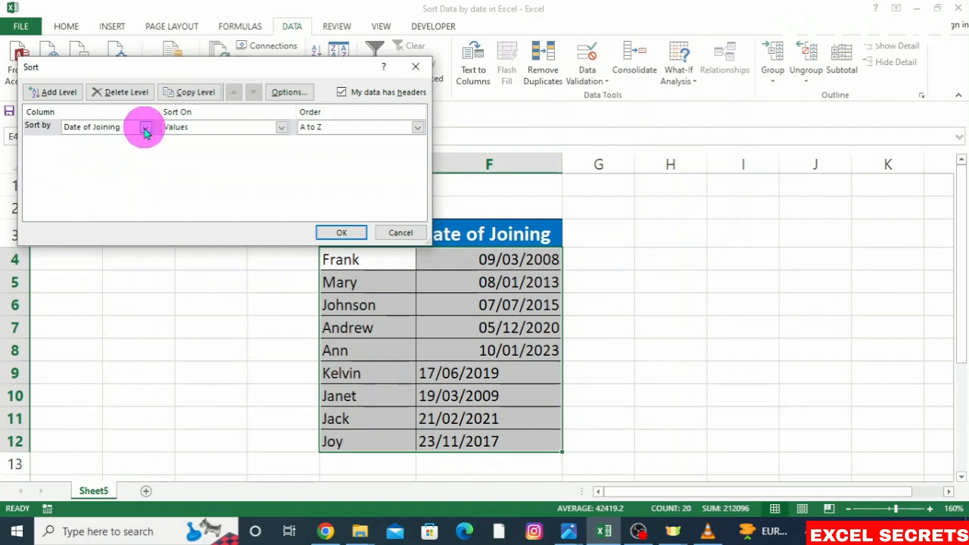
click(146, 132)
click(117, 149)
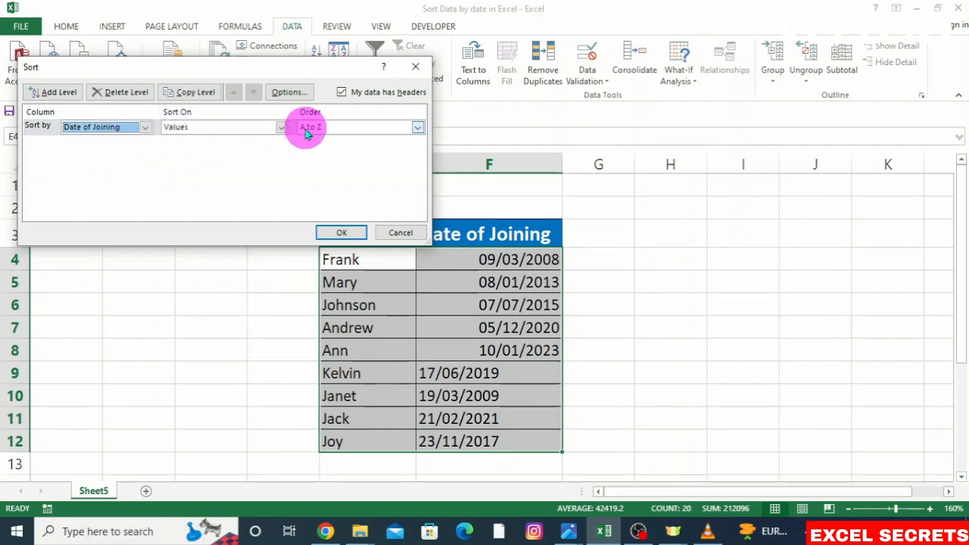
click(417, 128)
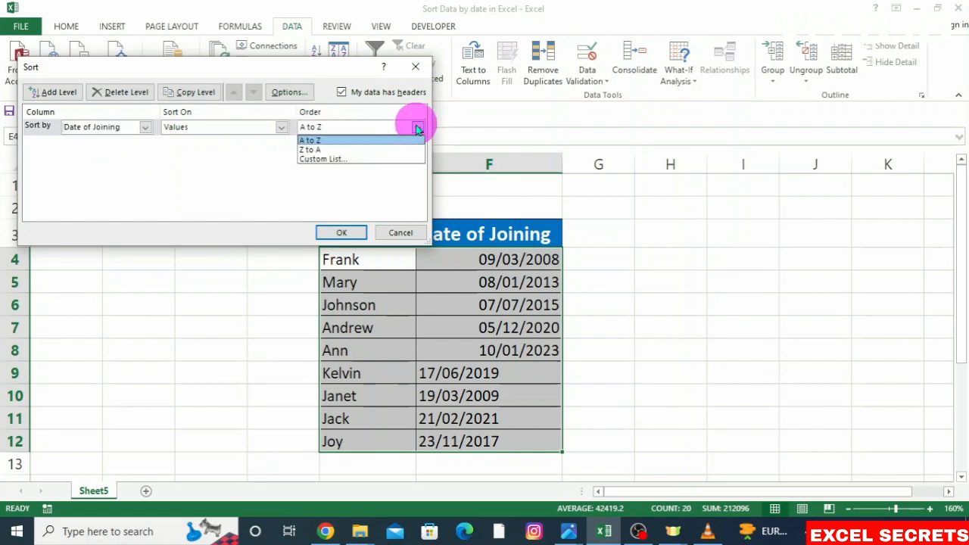
click(320, 143)
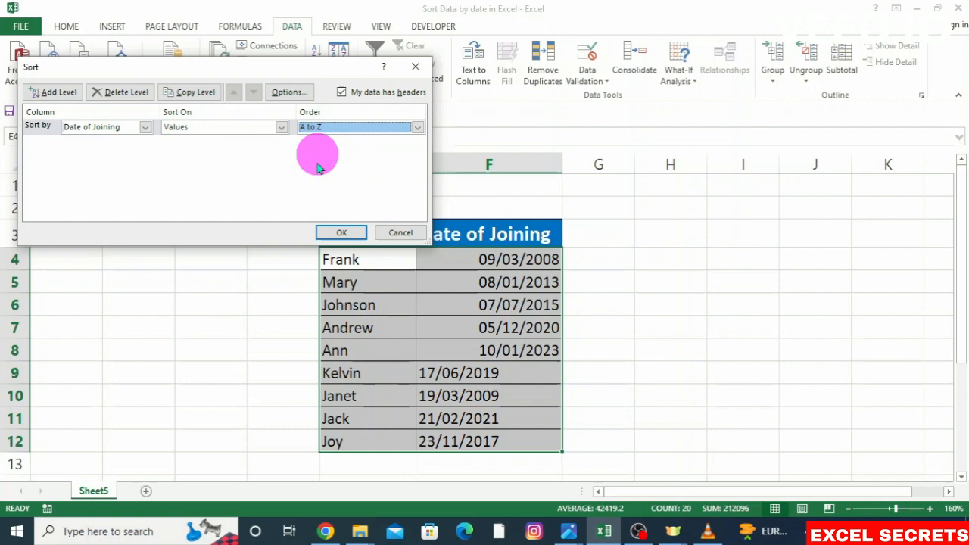
click(339, 231)
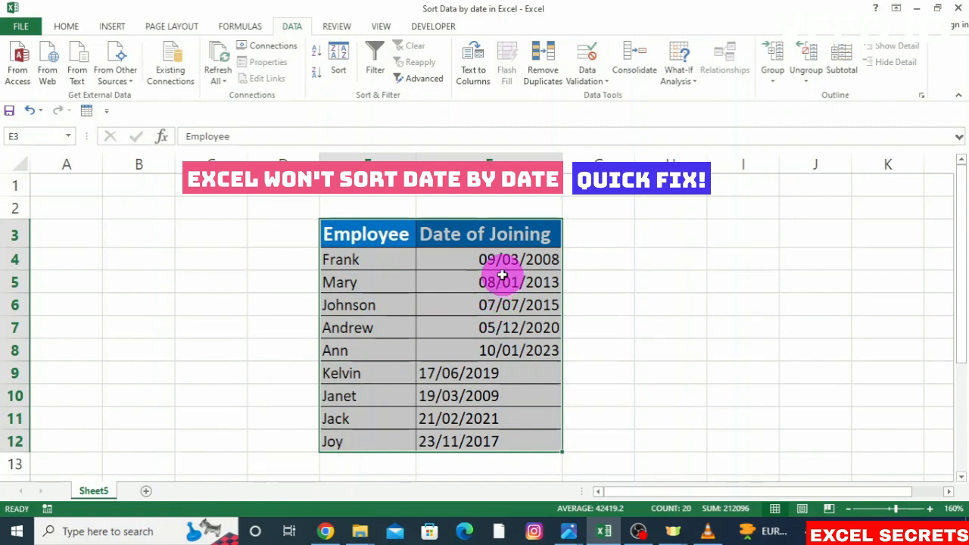
click(624, 333)
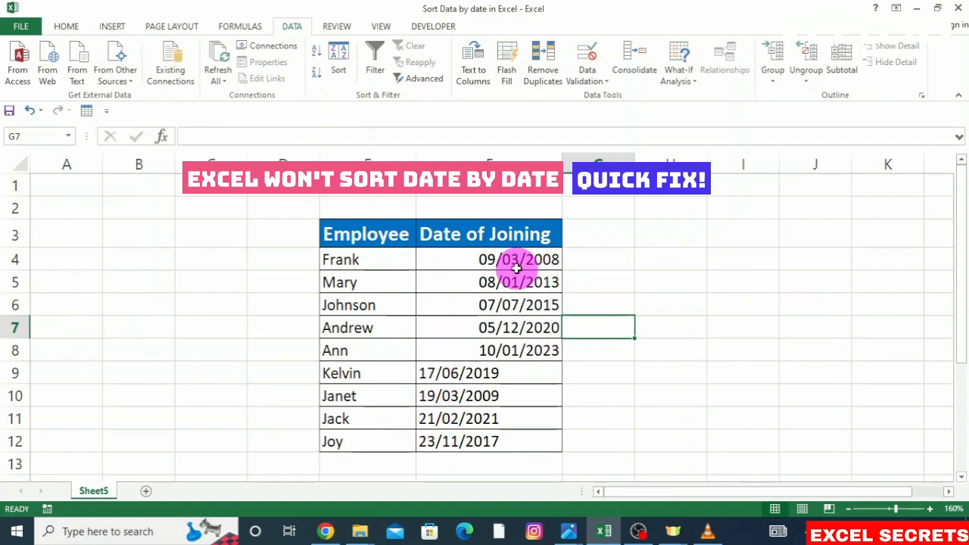
- Enter =ISTEXT(F4) in cell G4 and fill the formula down to G12
click(590, 259)
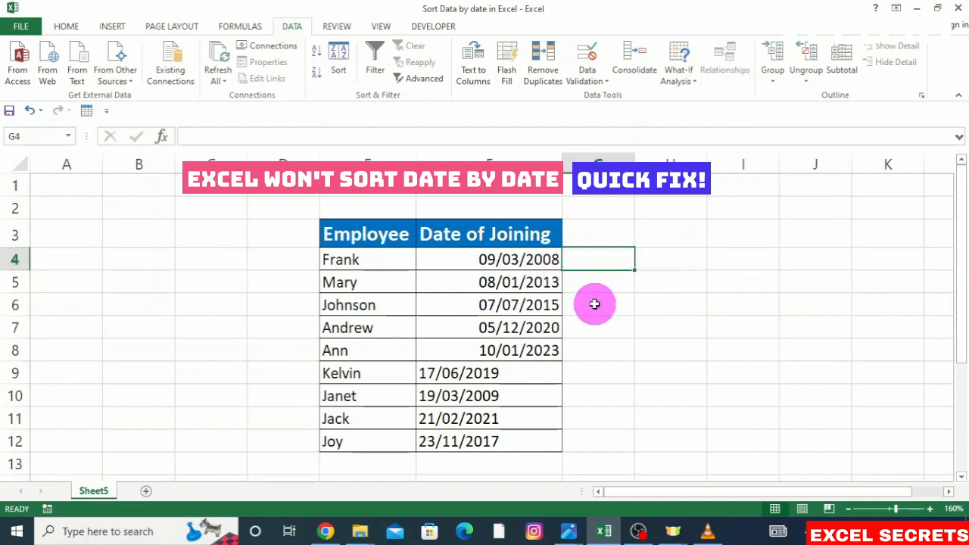
text(=)
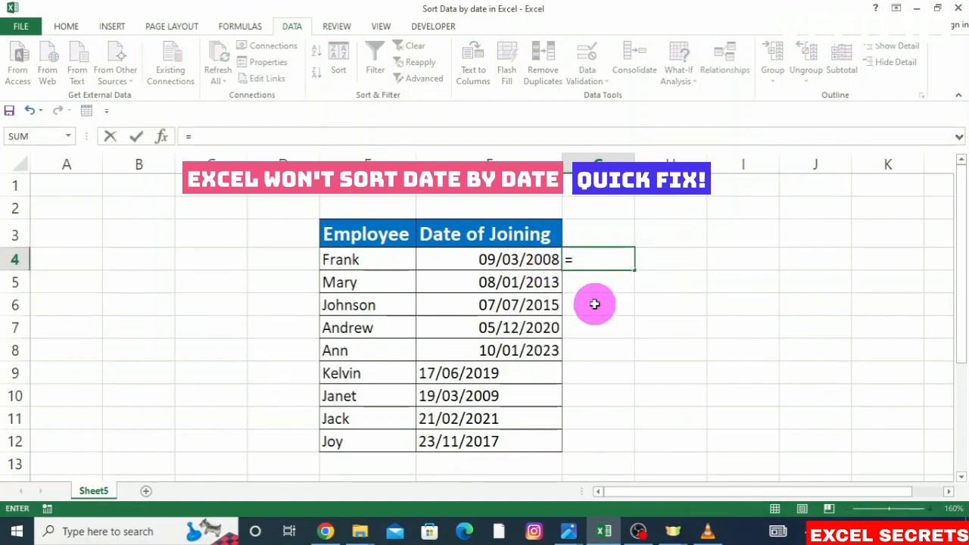
text(iste)
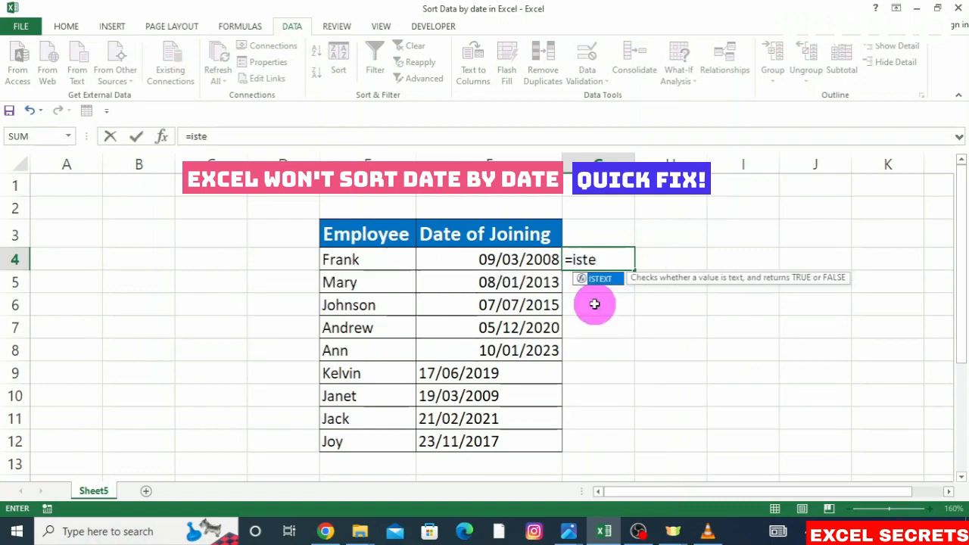
double_click(600, 278)
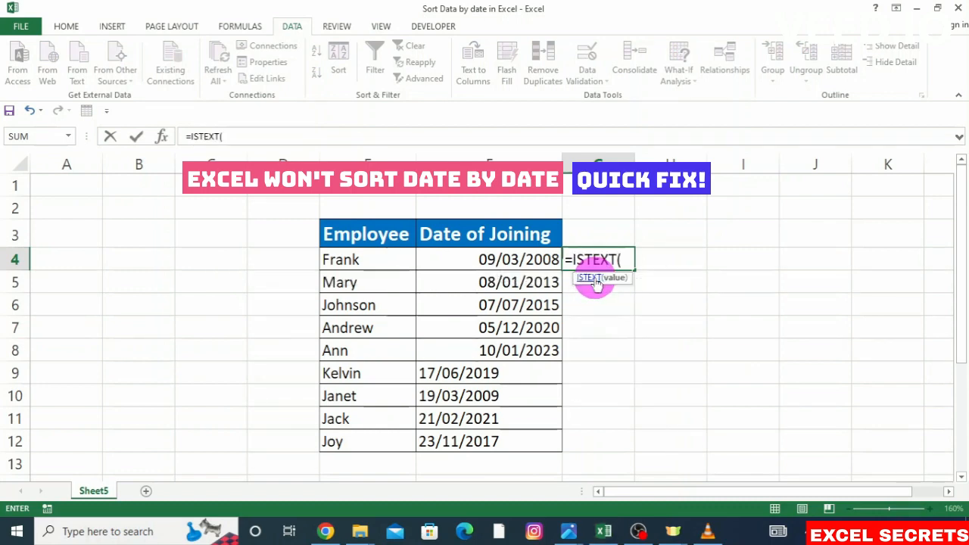
click(488, 259)
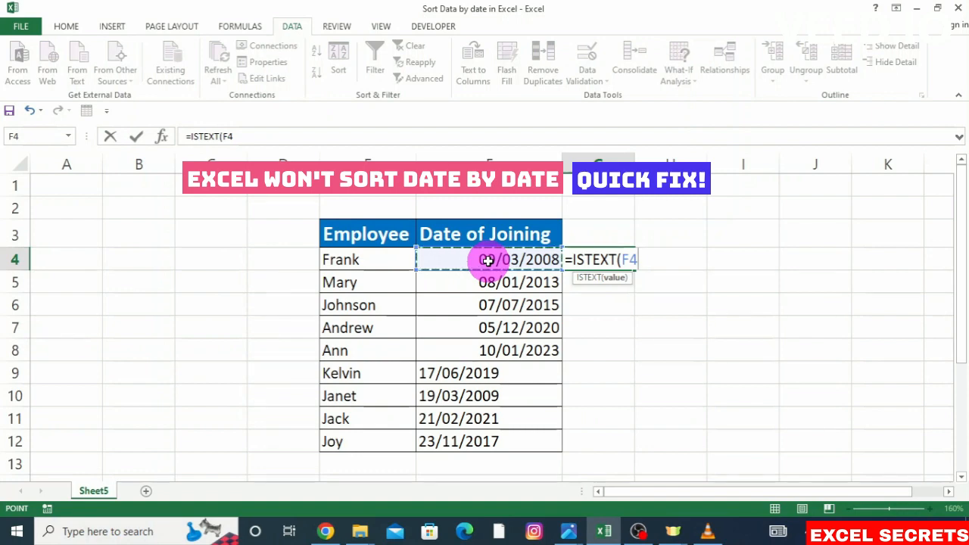
text())
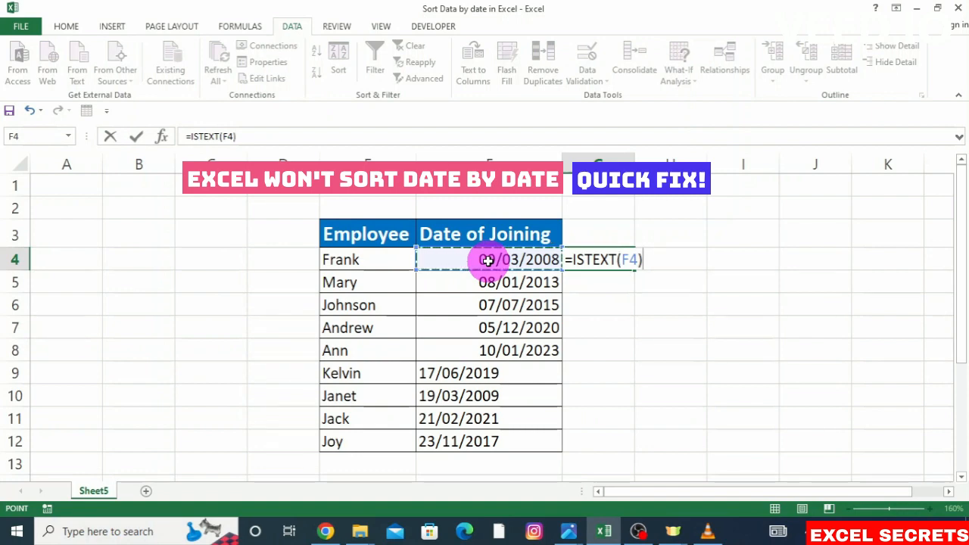
key(Return)
click(611, 259)
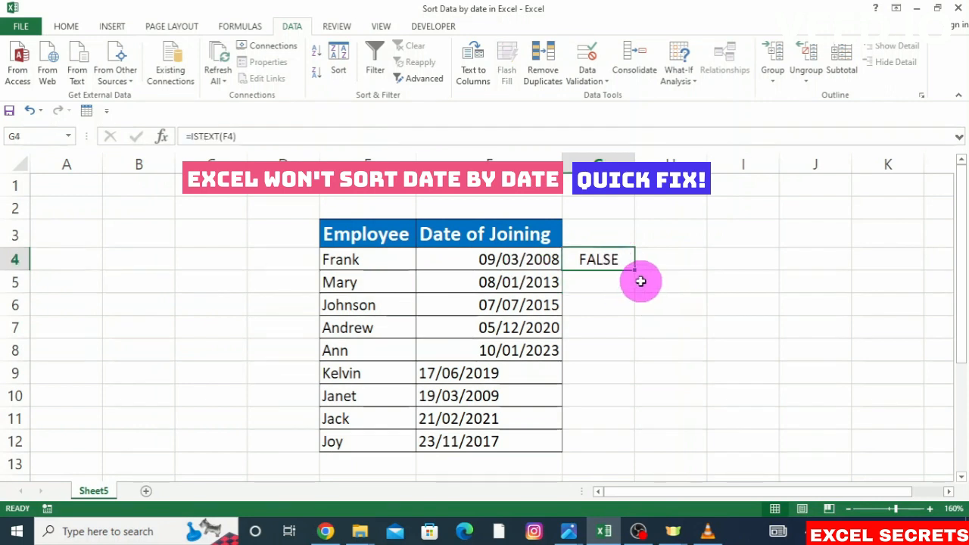
double_click(635, 270)
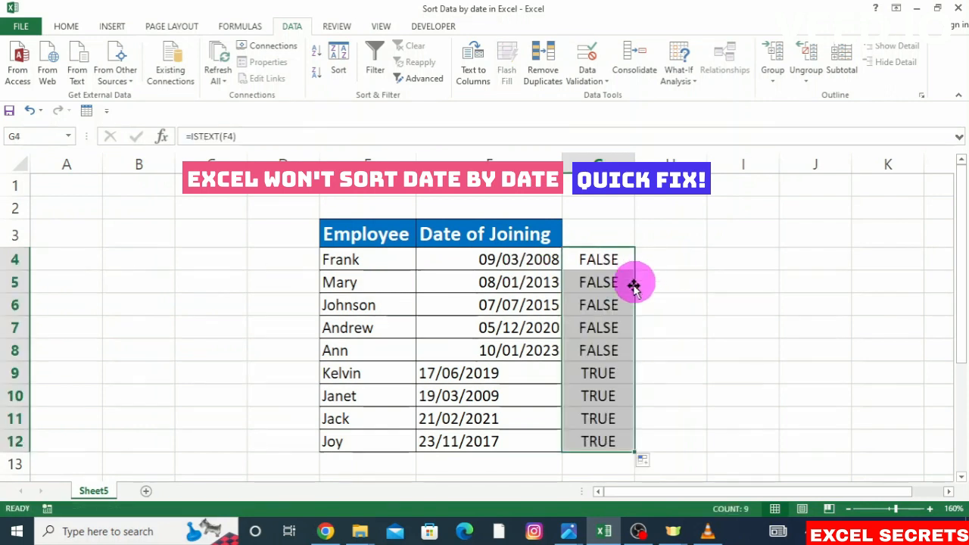
- Compare the ISTEXT results in G4:G8 with the joining dates beside them
click(598, 260)
drag(598, 260, 606, 352)
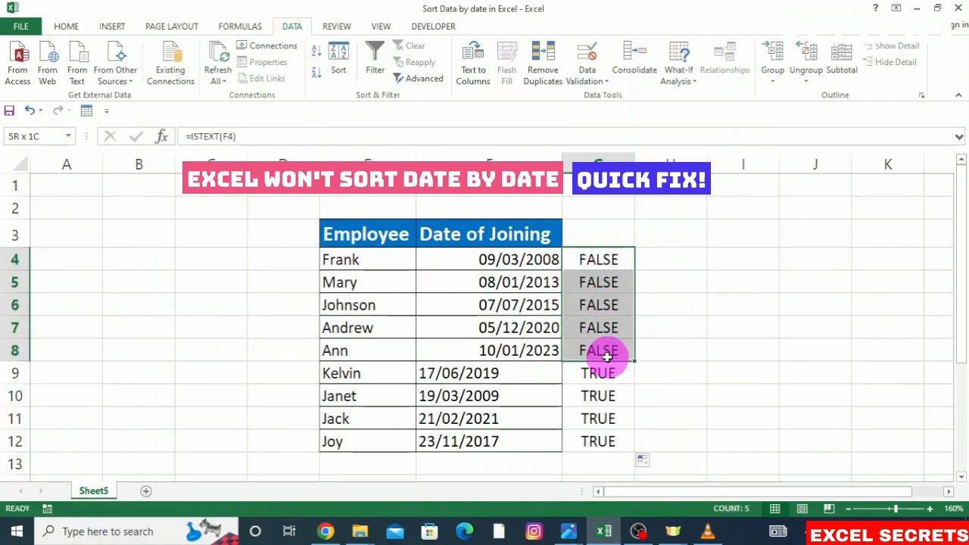
drag(526, 266, 530, 338)
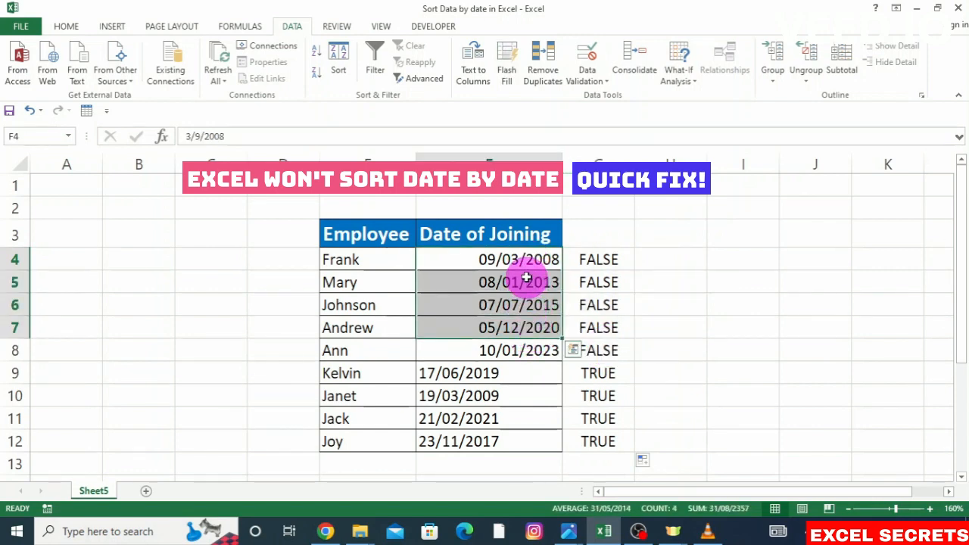
click(596, 255)
click(597, 277)
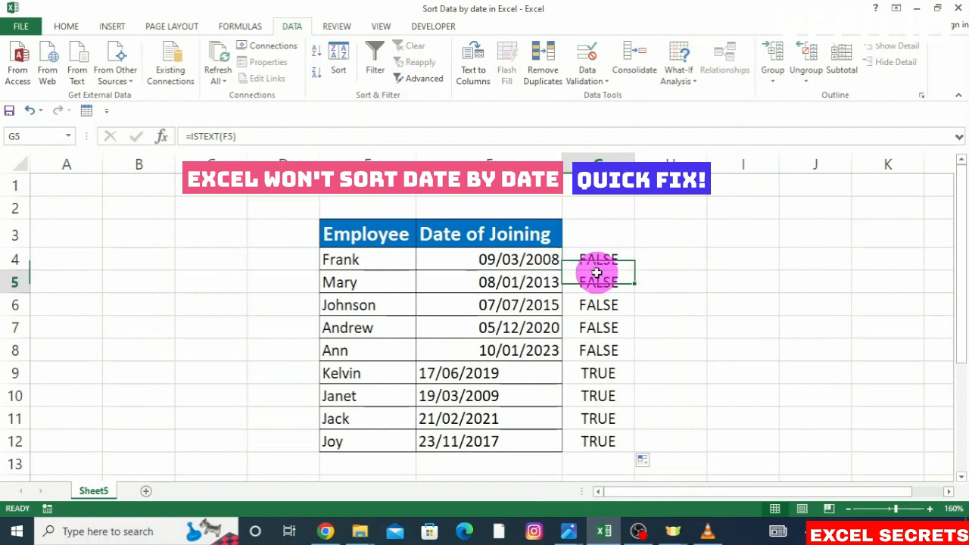
click(598, 303)
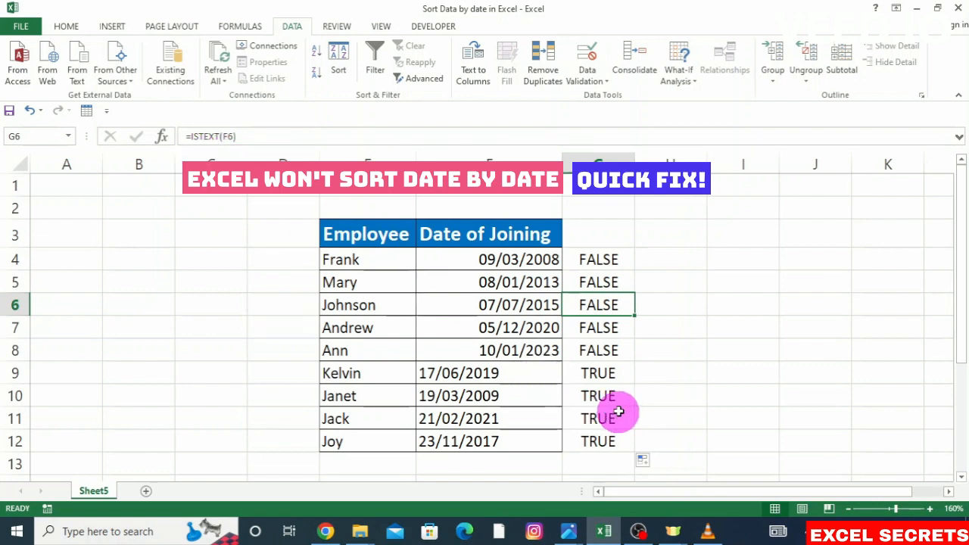
- Format the joining dates in F9:F12 as Date, type 14/03/2012, with the Armenian locale
drag(455, 378, 467, 436)
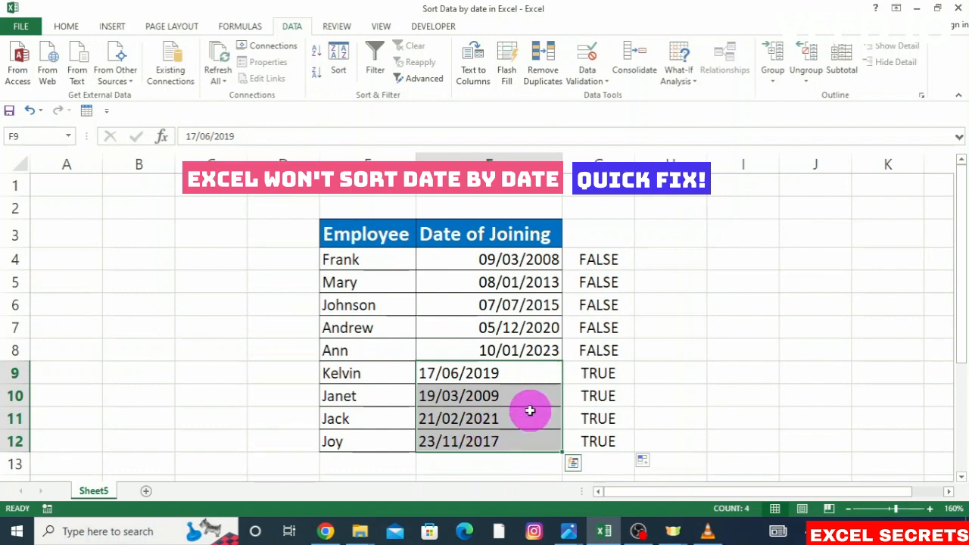
right_click(488, 407)
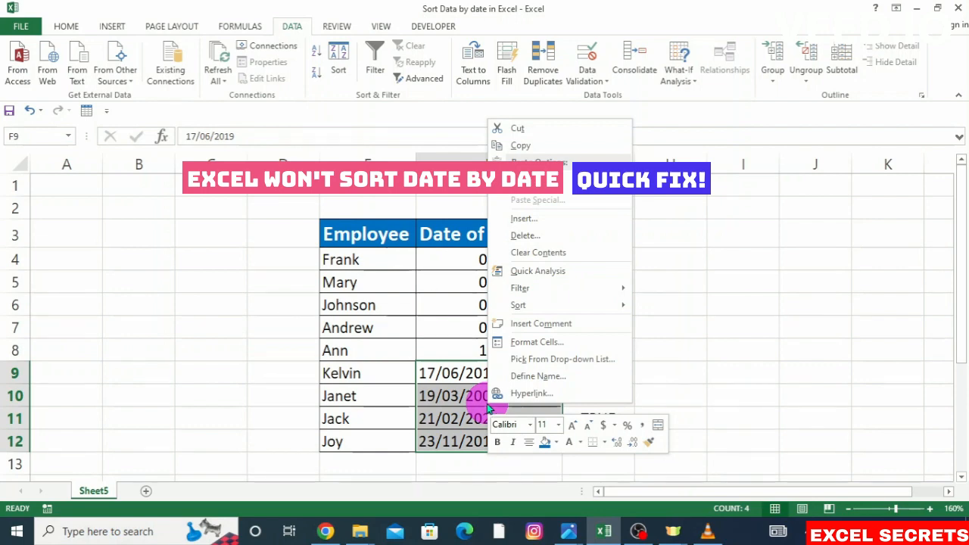
click(467, 404)
drag(456, 372, 465, 439)
right_click(465, 439)
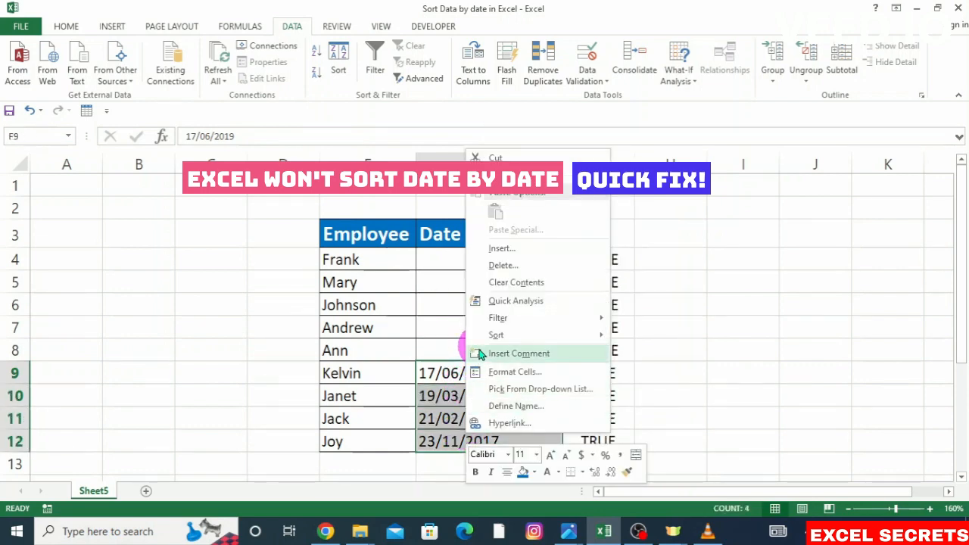
click(510, 375)
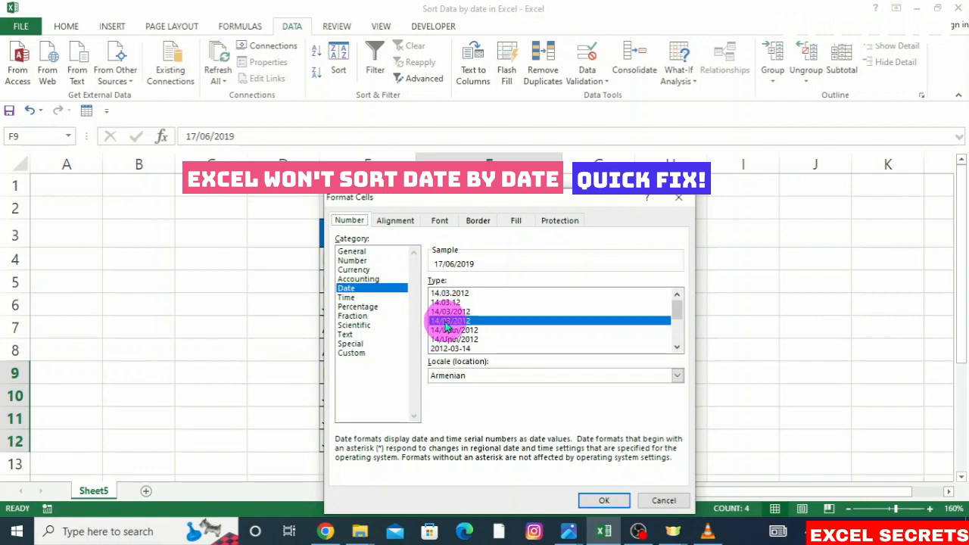
click(602, 502)
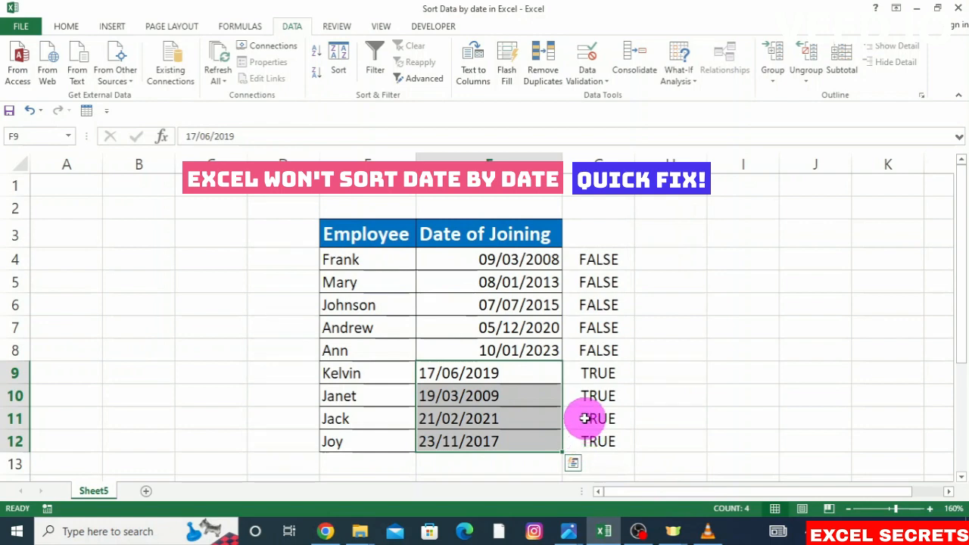
- Check the ISTEXT results in G9:G12 for the reformatted dates
click(595, 375)
click(589, 396)
click(588, 419)
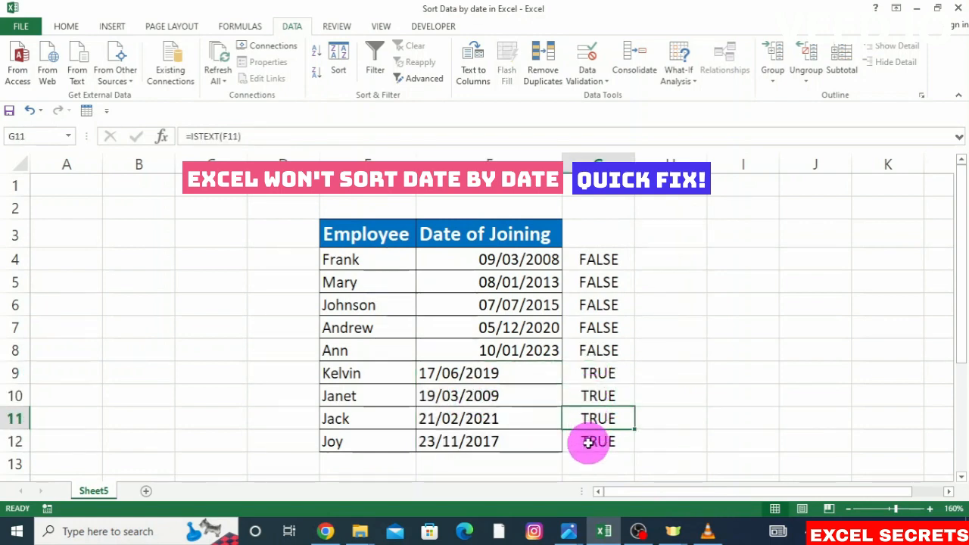
click(588, 443)
click(595, 376)
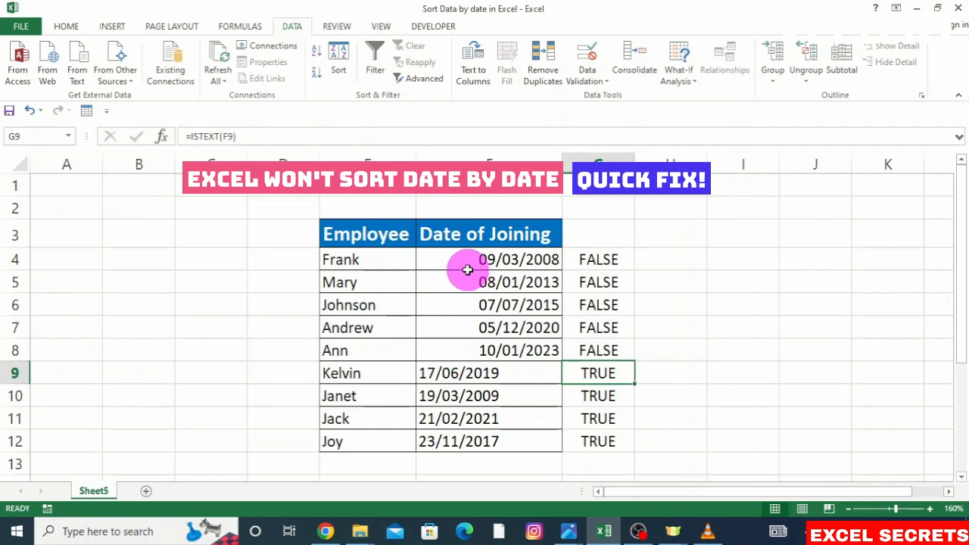
- Start a Text to Columns conversion of the dates in F4:F12 as delimited data and proceed to the column format settings
drag(468, 267, 461, 432)
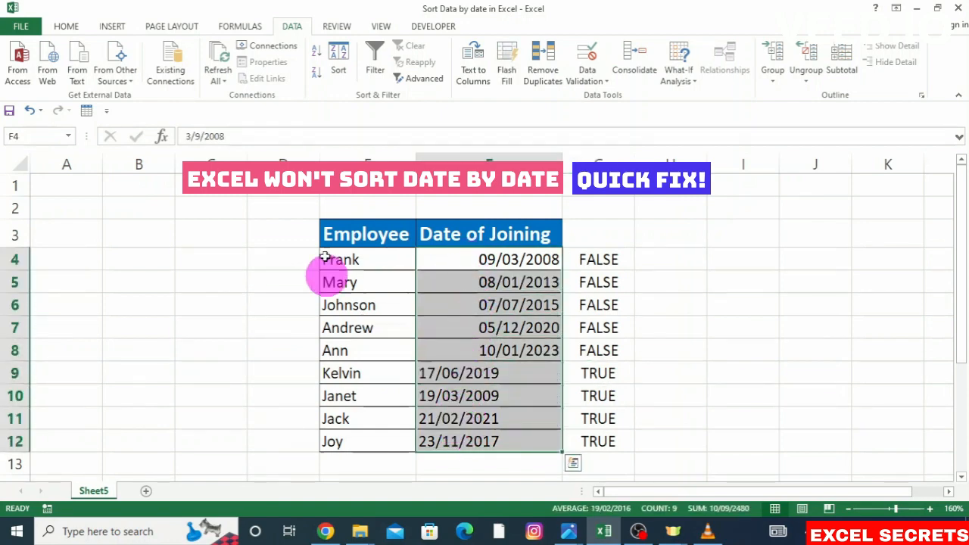
click(470, 79)
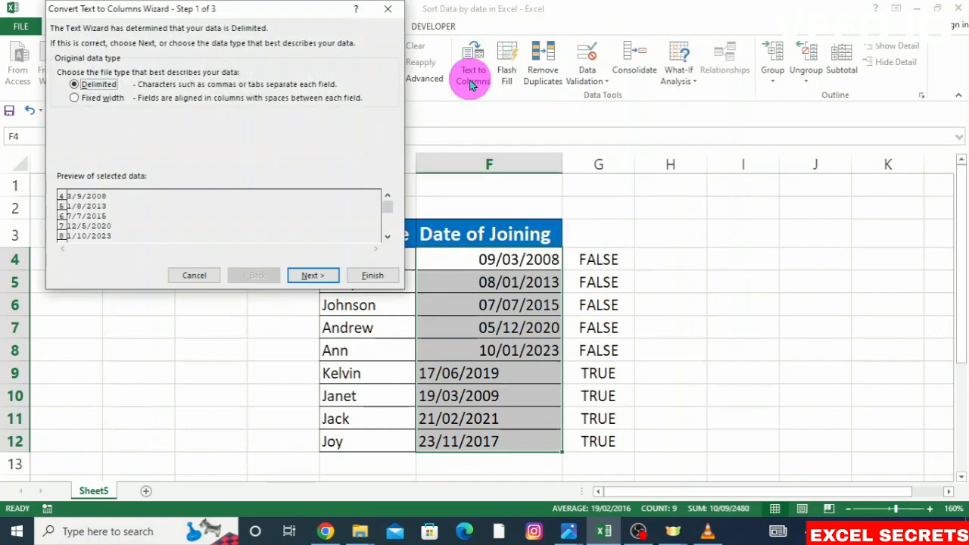
click(306, 276)
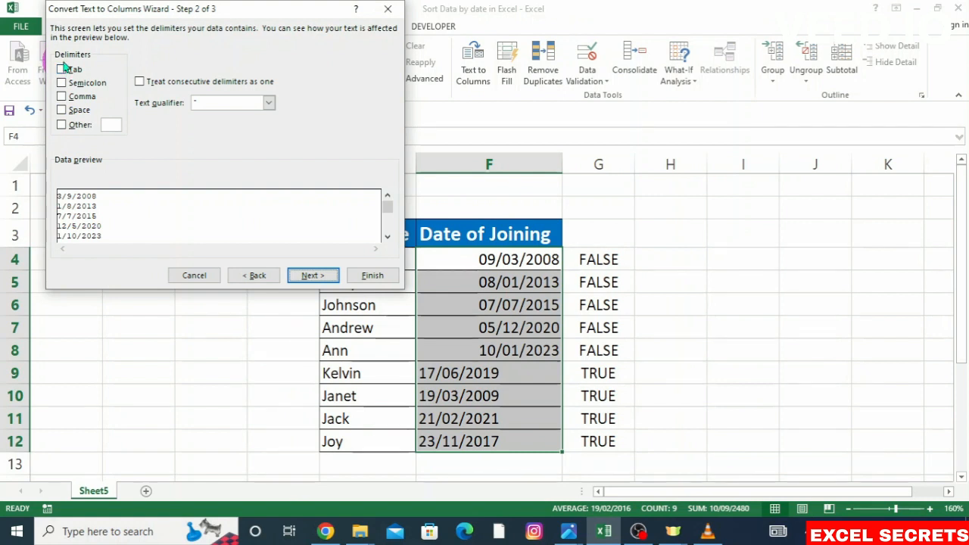
click(62, 97)
click(311, 276)
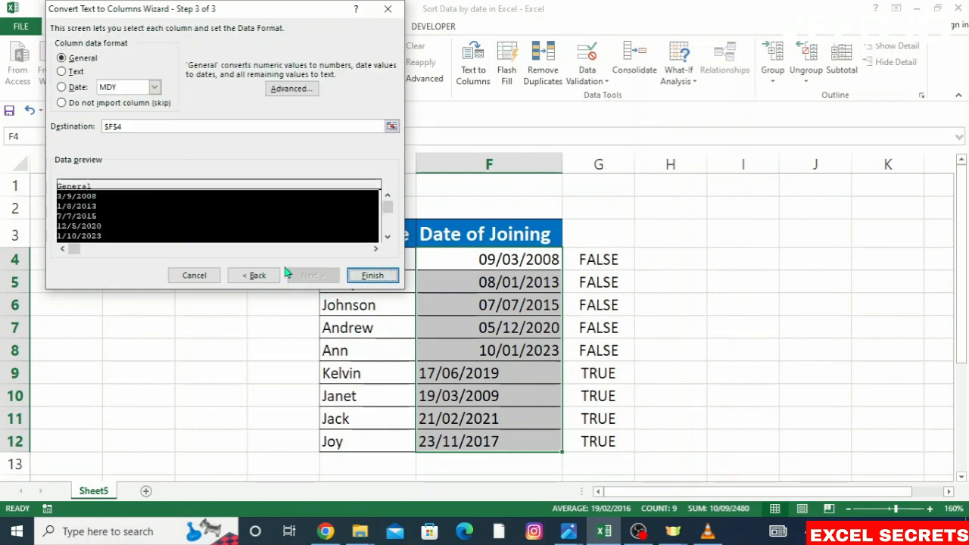
- Set the column data format to Date with DMY order and finish the Text to Columns conversion of F4:F12
click(62, 88)
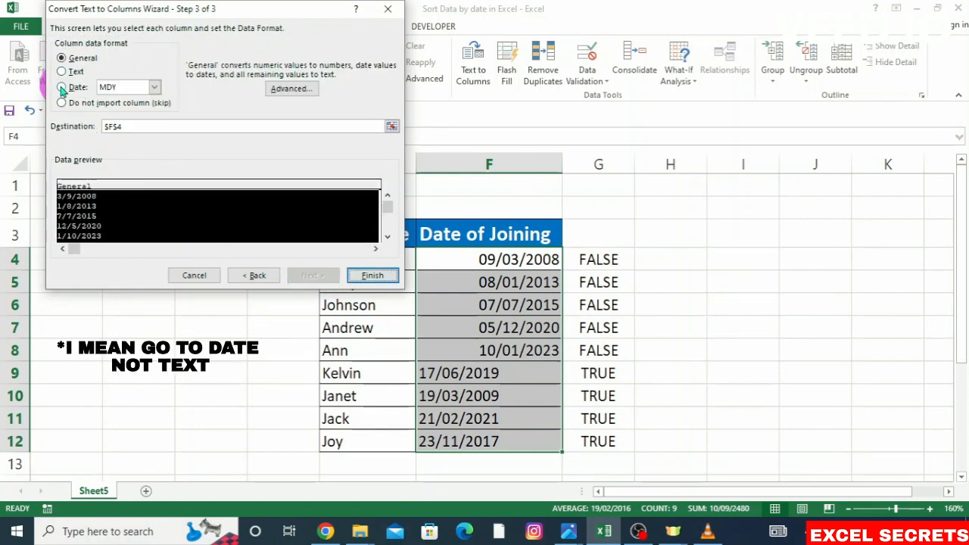
click(62, 88)
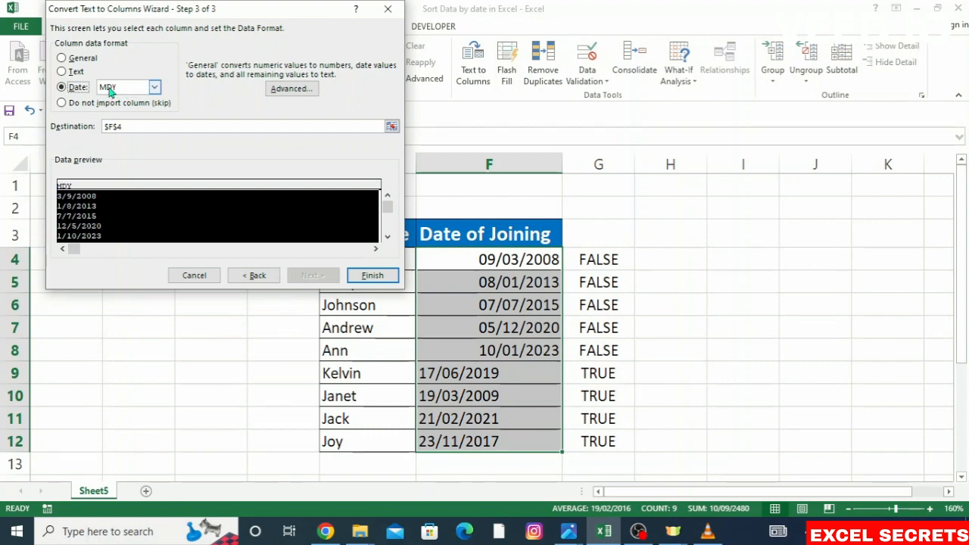
click(154, 88)
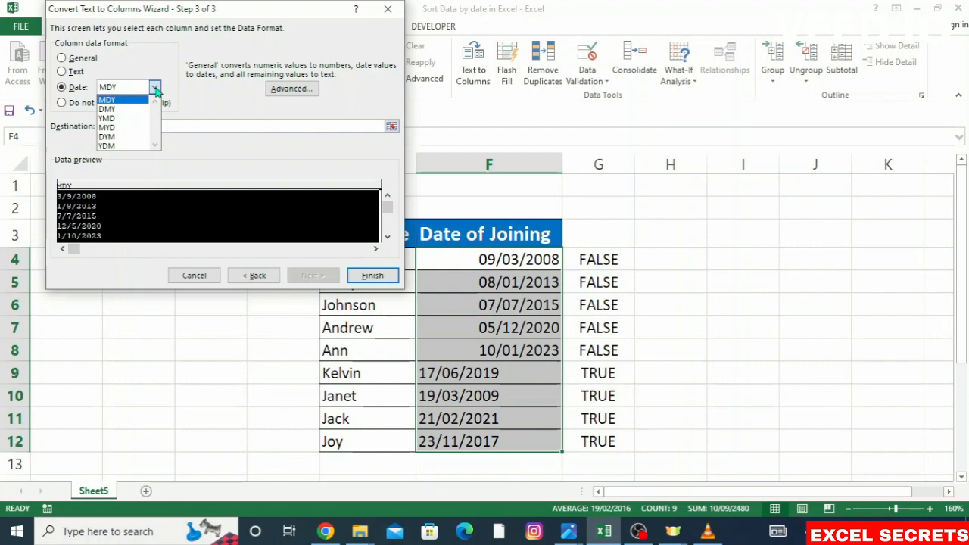
click(107, 110)
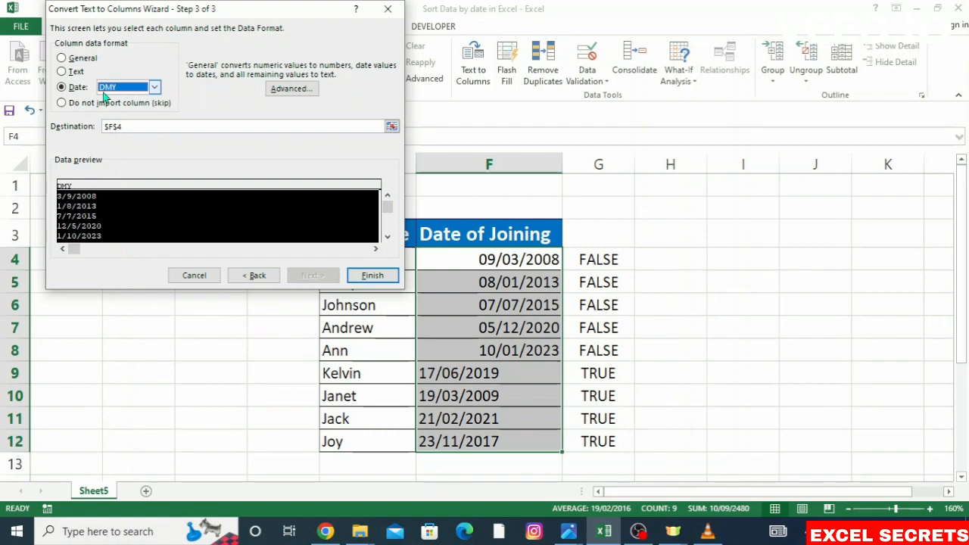
click(362, 276)
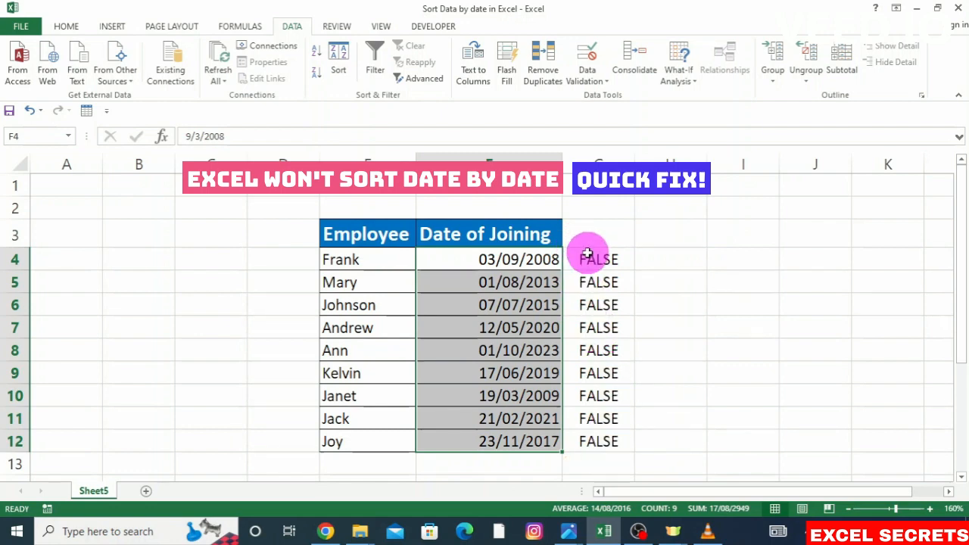
- Check the ISTEXT results in G4:G7 for the converted joining dates
click(591, 259)
click(592, 282)
click(594, 305)
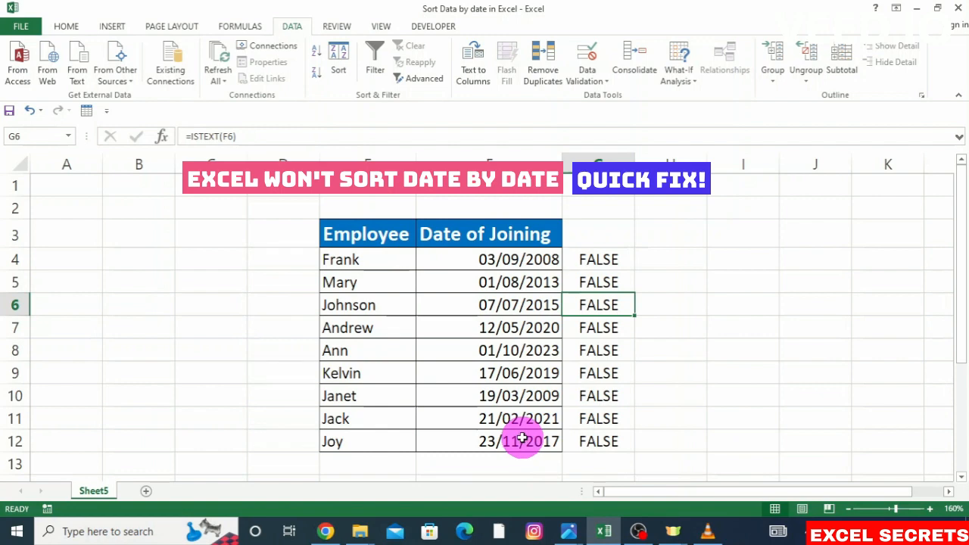
click(604, 256)
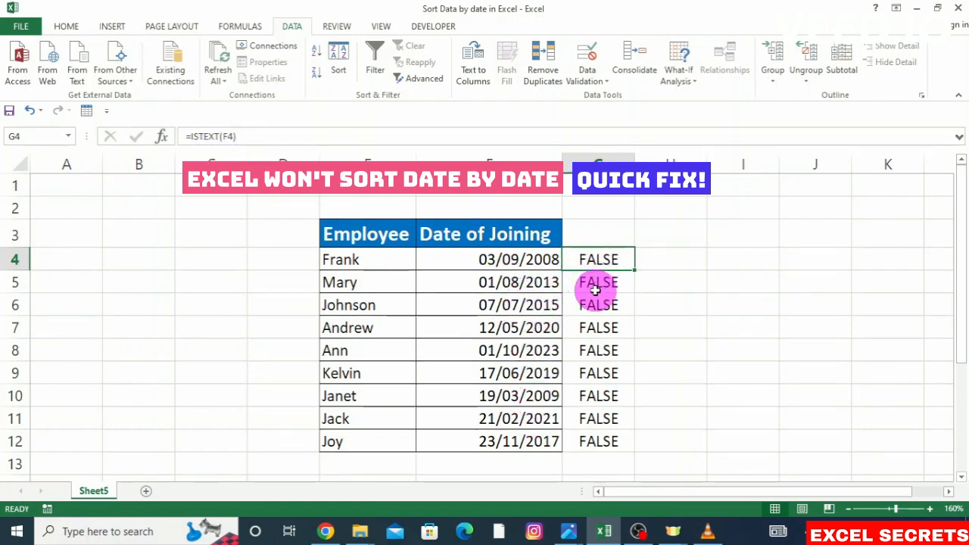
key(Down)
key(Down)
key(Down)
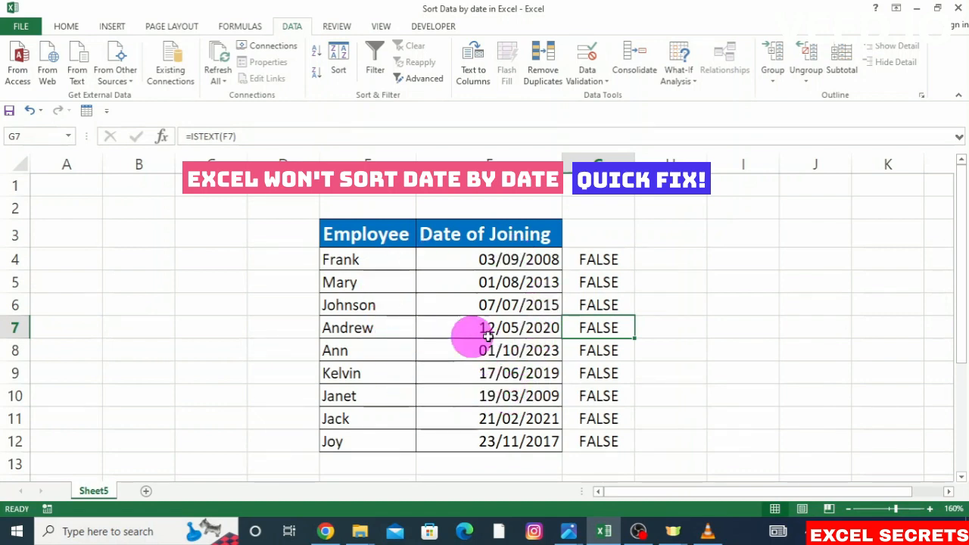
- Apply a custom sort to the employee table E3:F12 by Date of Joining, on Values, ordered Newest to Oldest
drag(361, 238, 493, 435)
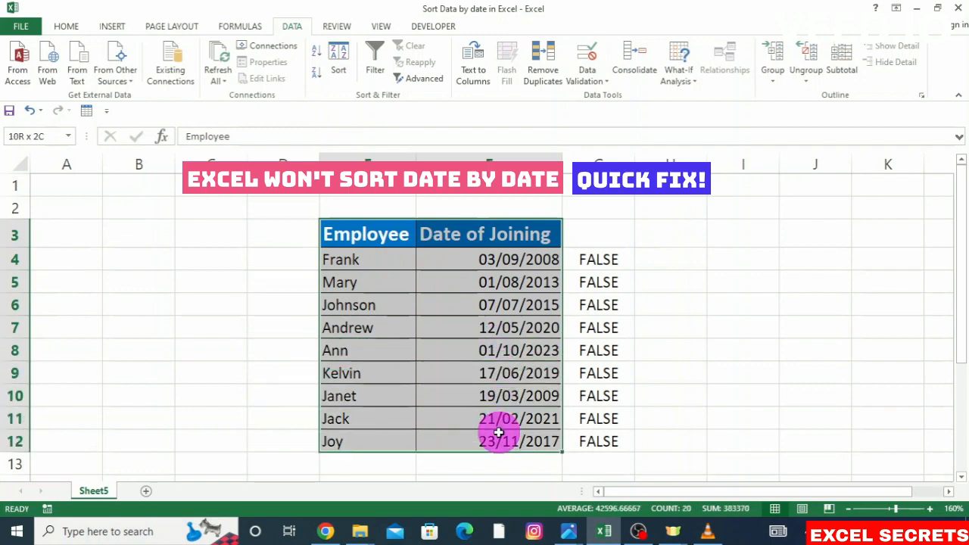
right_click(398, 370)
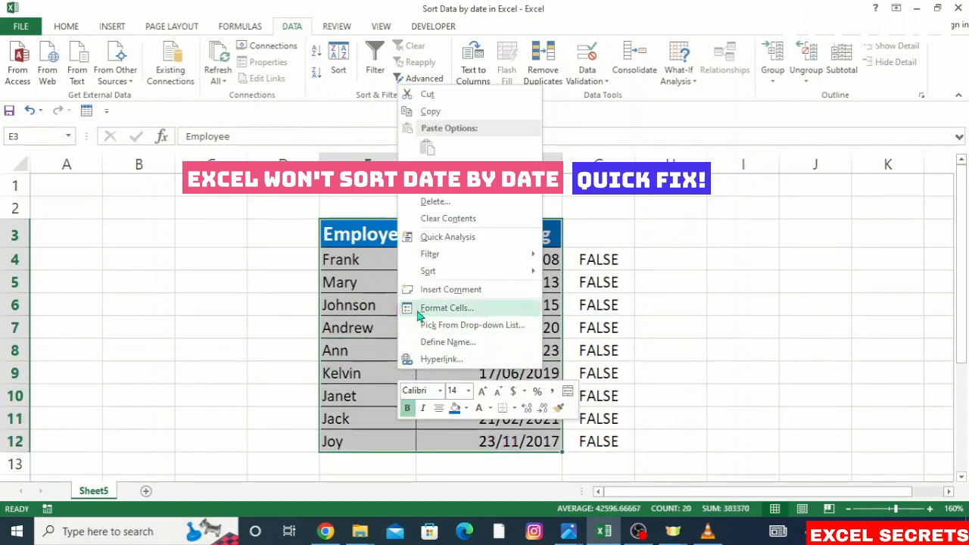
mouse_move(436, 272)
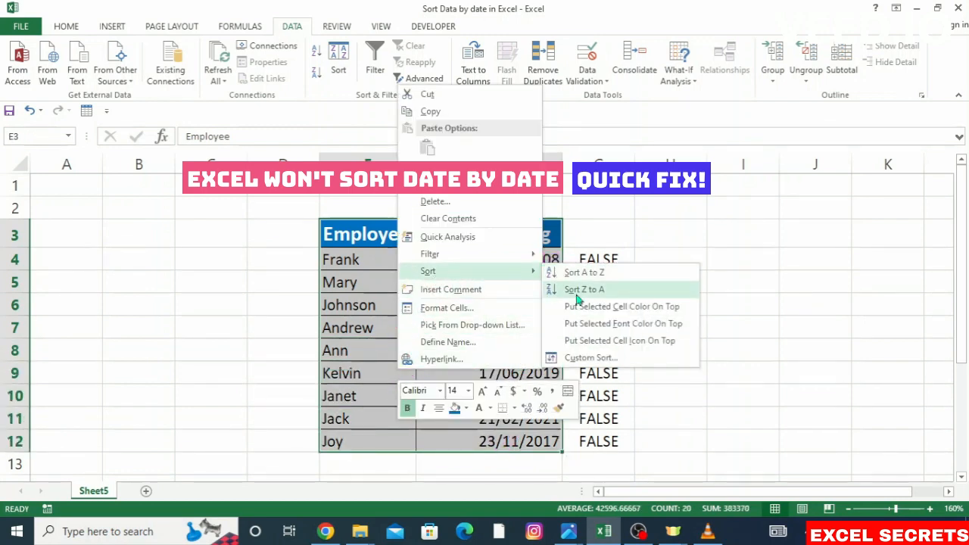
click(589, 359)
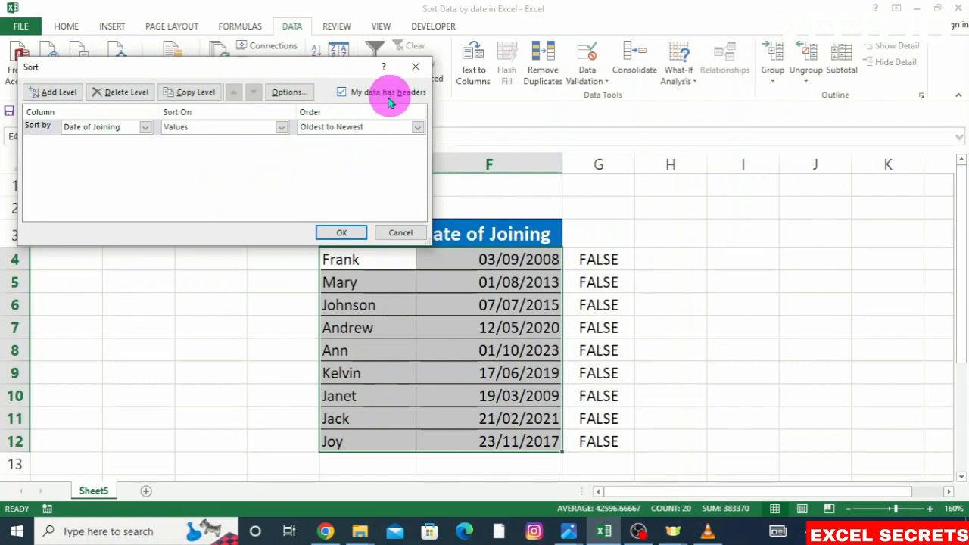
mouse_move(306, 67)
mouse_down()
mouse_move(270, 53)
mouse_move(301, 61)
mouse_up()
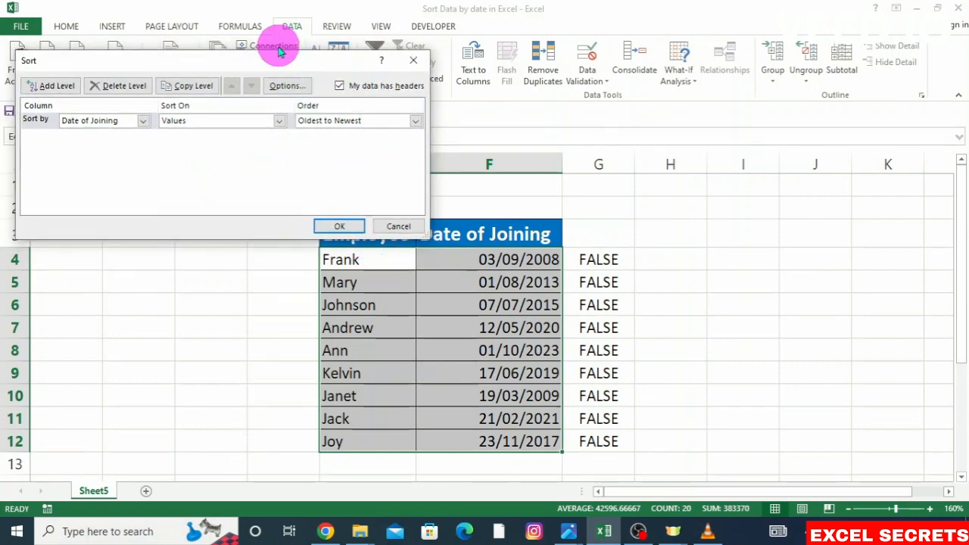
drag(290, 61, 299, 41)
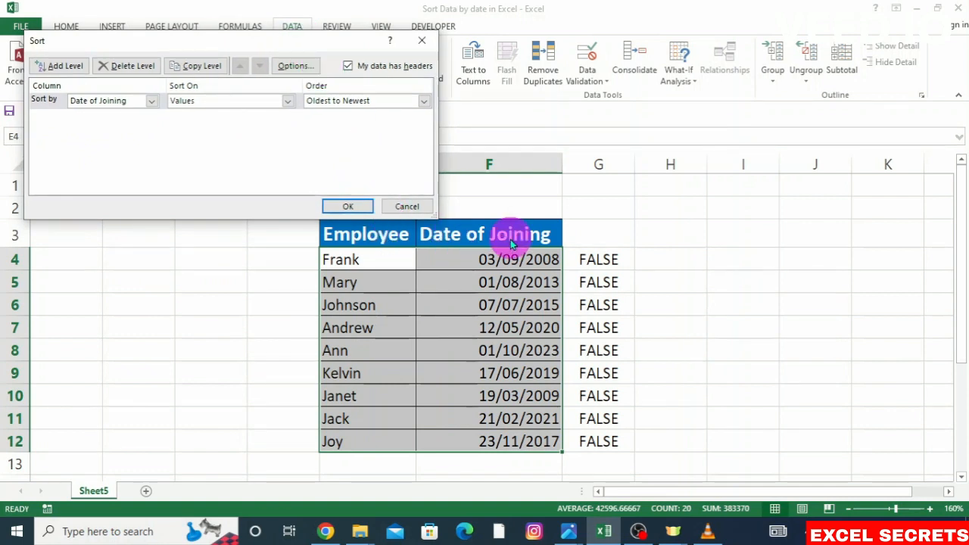
click(153, 105)
click(129, 124)
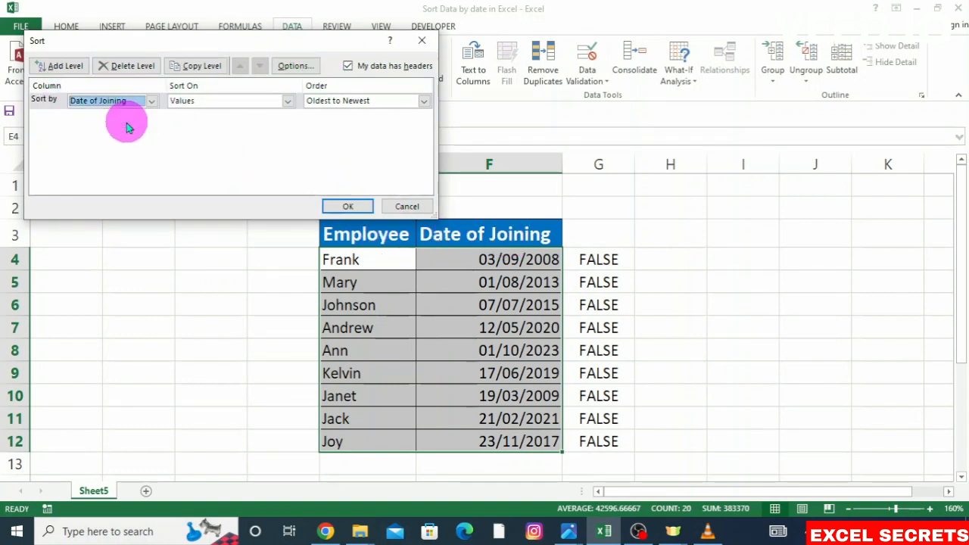
click(289, 102)
click(229, 115)
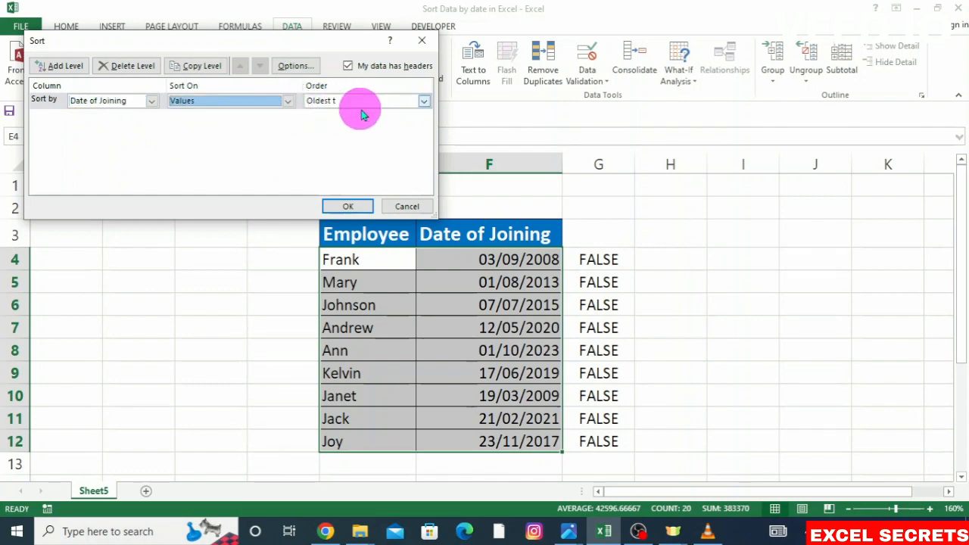
click(427, 102)
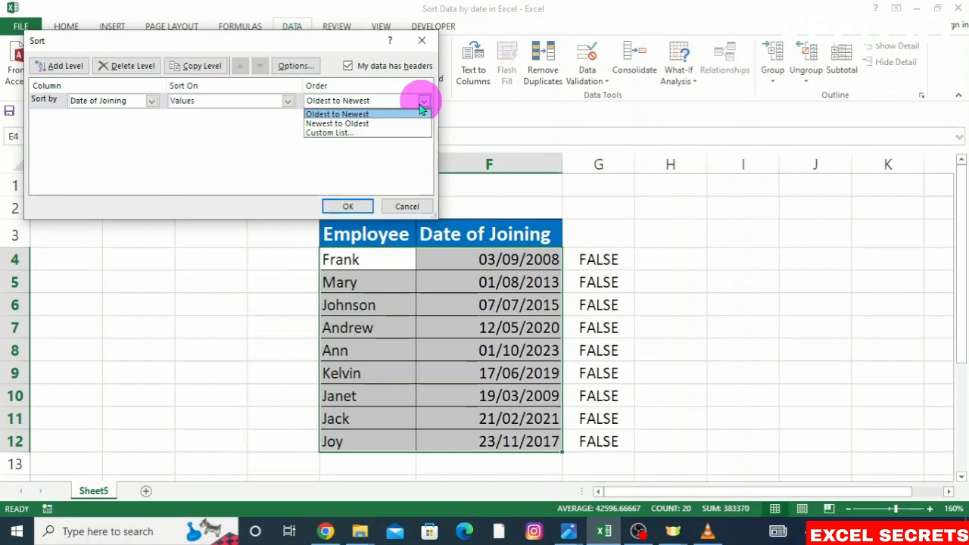
click(353, 125)
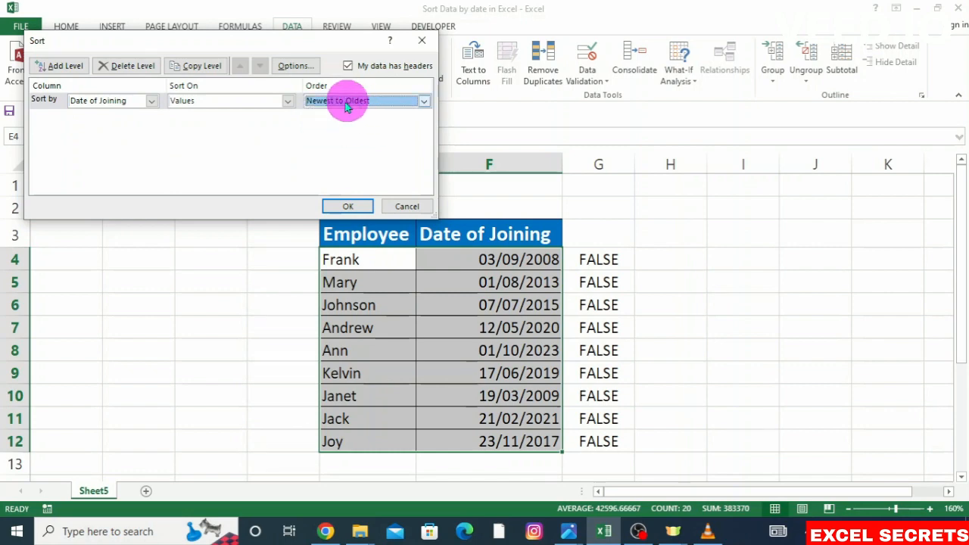
click(342, 205)
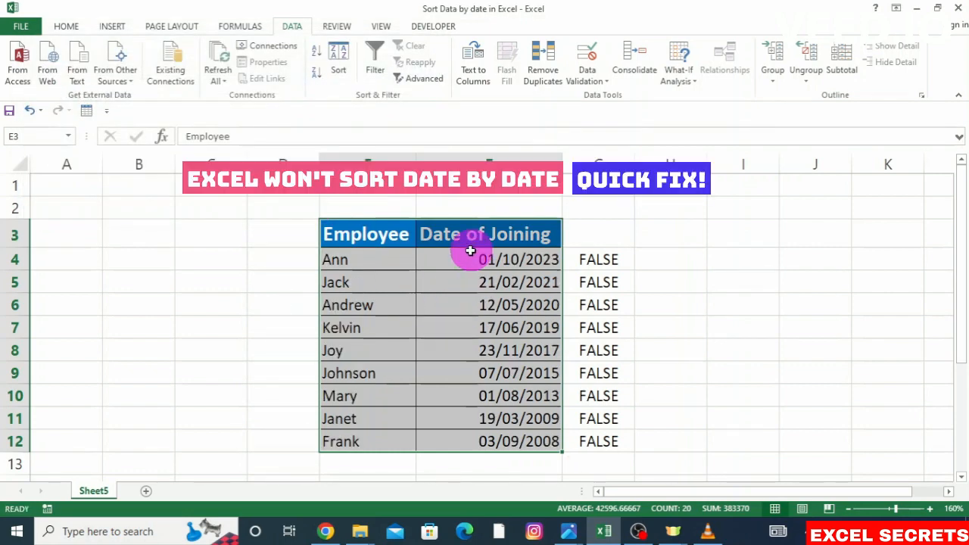